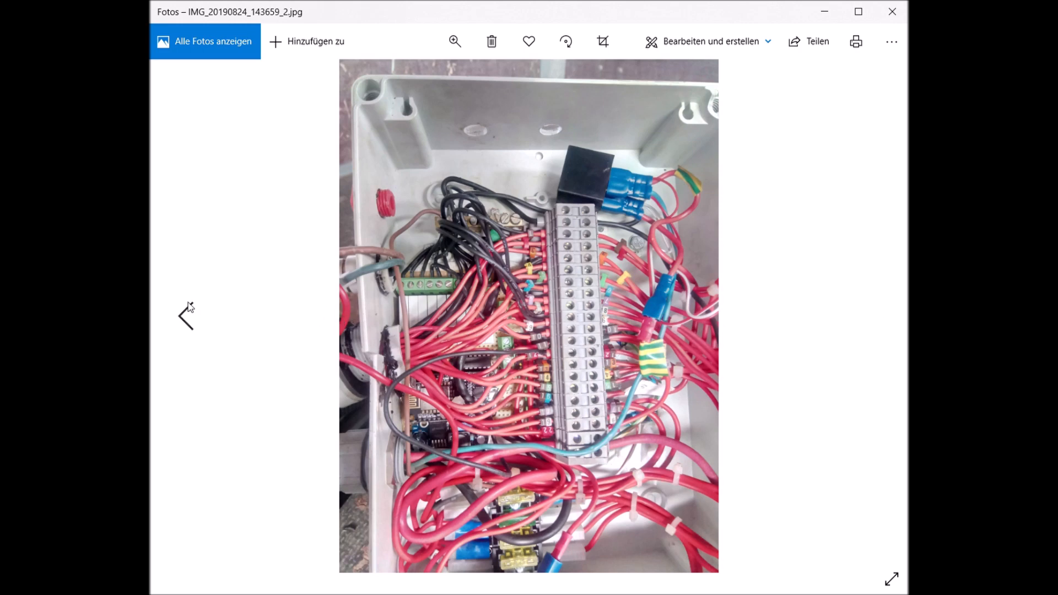
Step: Step back to the previous wiring photo of the Pellenc 3050 remote-control board
{"action": "left_click", "coordinate": [186, 316]}
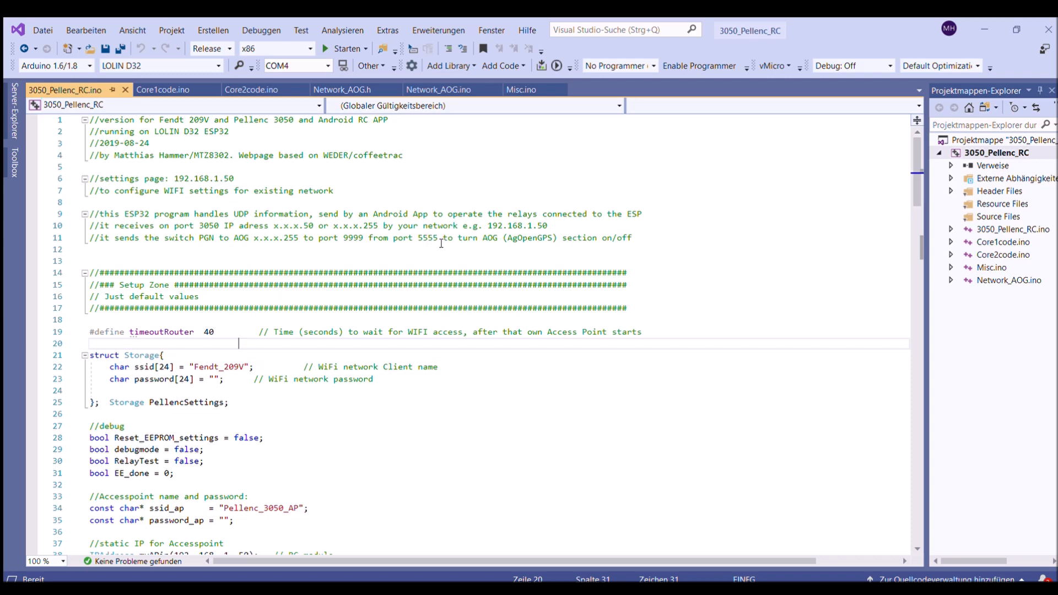
{"action": "scroll", "coordinate": [441, 243], "scroll_direction": "down", "scroll_amount": 2}
{"action": "scroll", "coordinate": [440, 243], "scroll_direction": "down", "scroll_amount": 2}
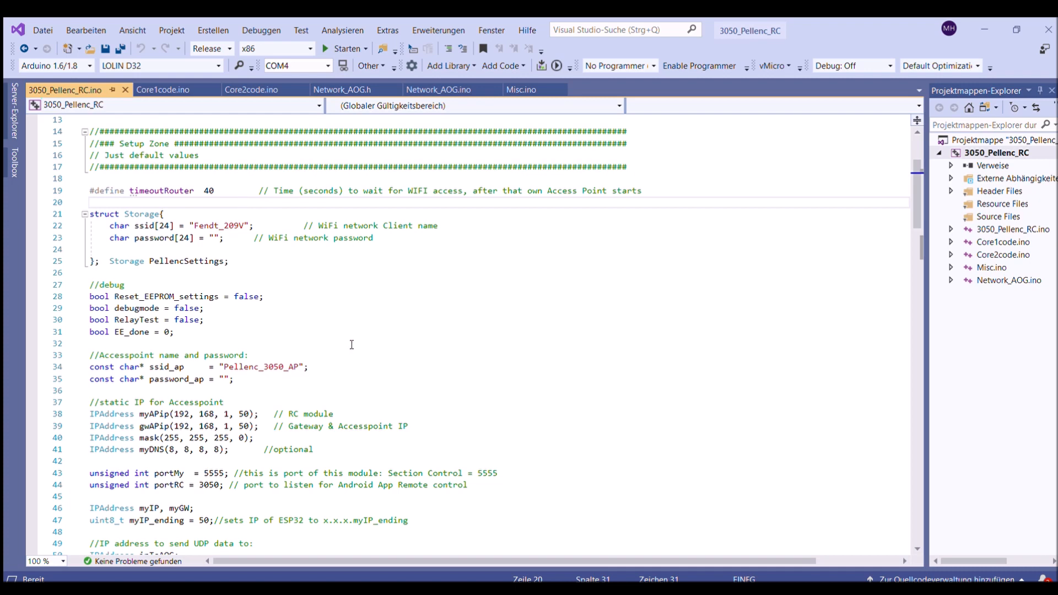
{"action": "scroll", "coordinate": [352, 345], "scroll_direction": "up", "scroll_amount": 4}
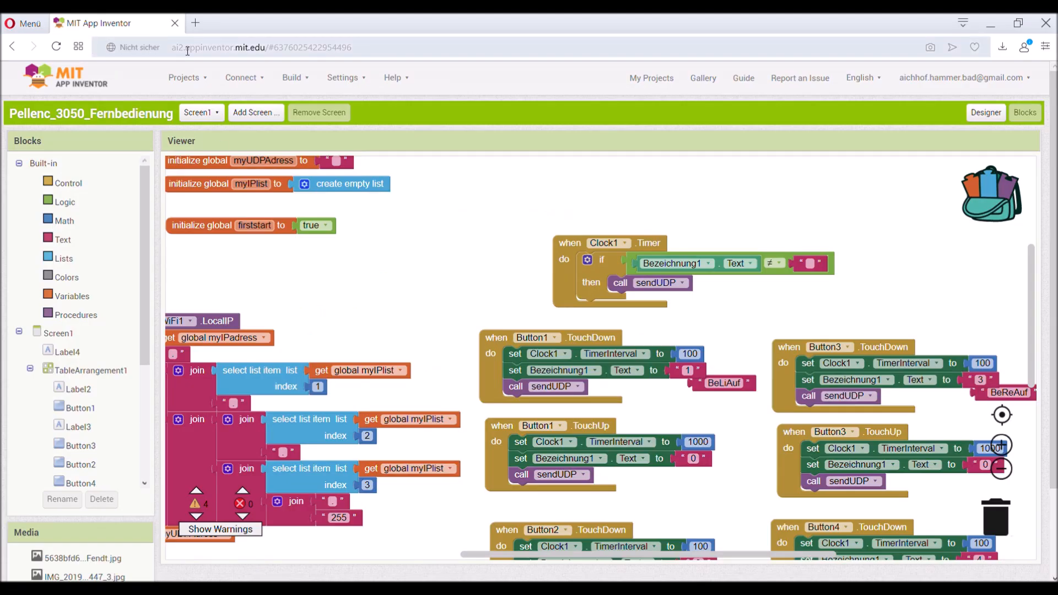
Step: Load the module's settings page at 192.168.1.50 in a fresh Opera tab
{"action": "left_click", "coordinate": [196, 23]}
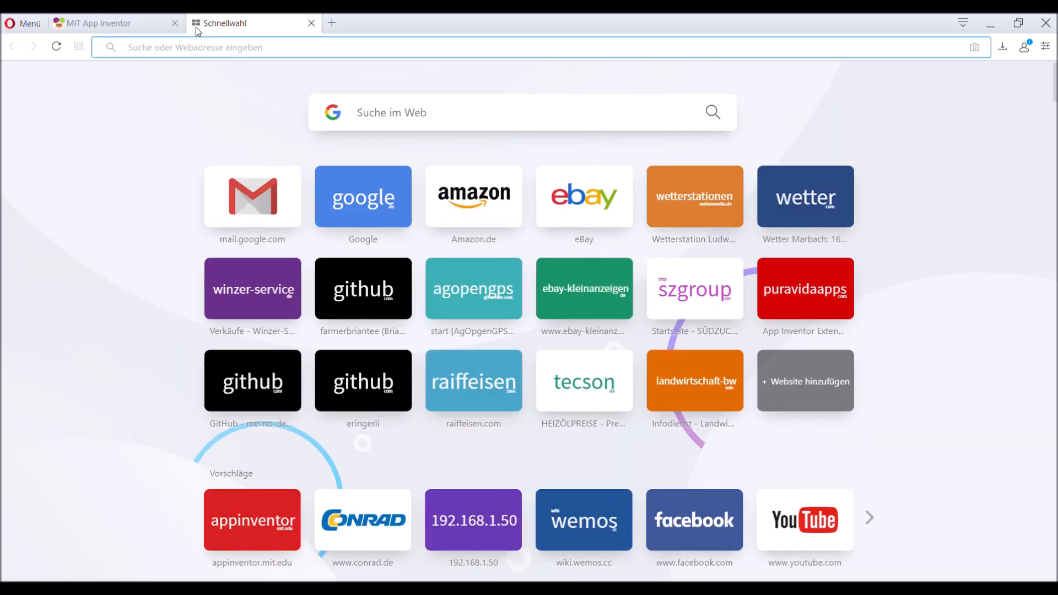
{"action": "type", "text": "19"}
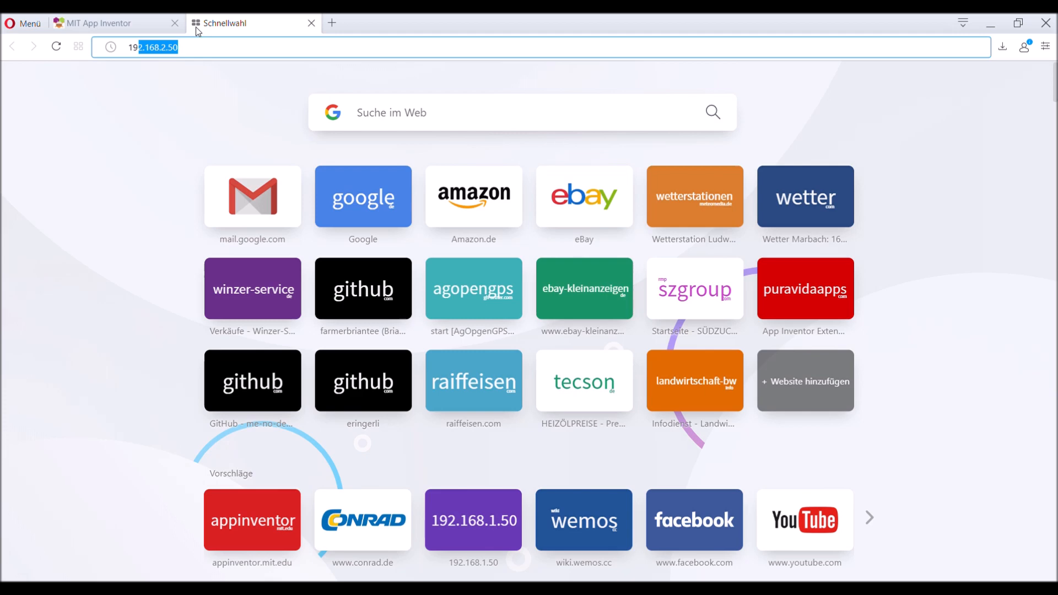
{"action": "type", "text": "2.1"}
{"action": "type", "text": "68.1.50"}
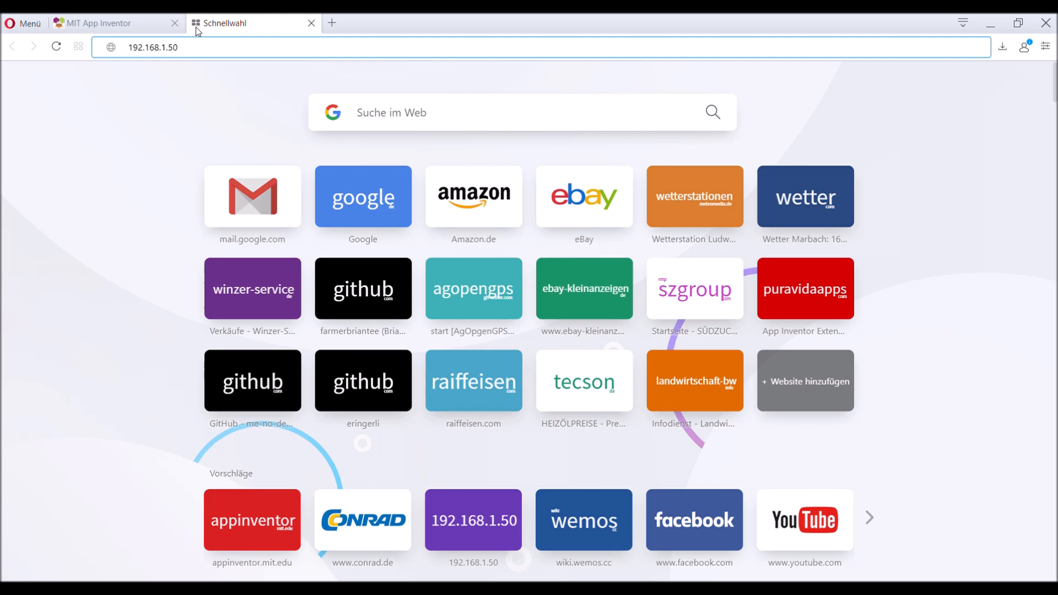
{"action": "key", "text": "Return"}
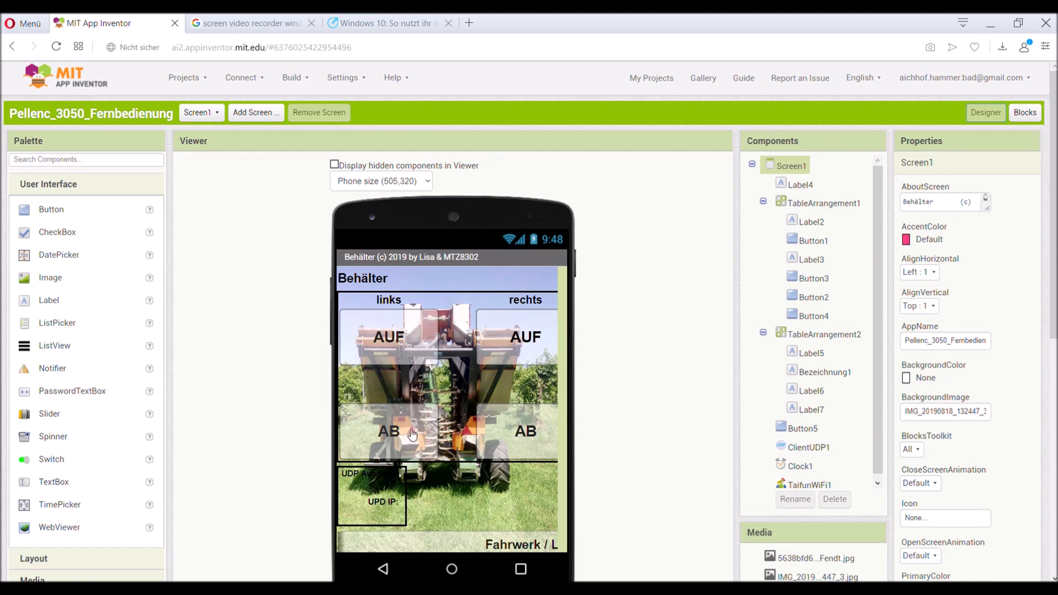
{"action": "left_click", "coordinate": [217, 114]}
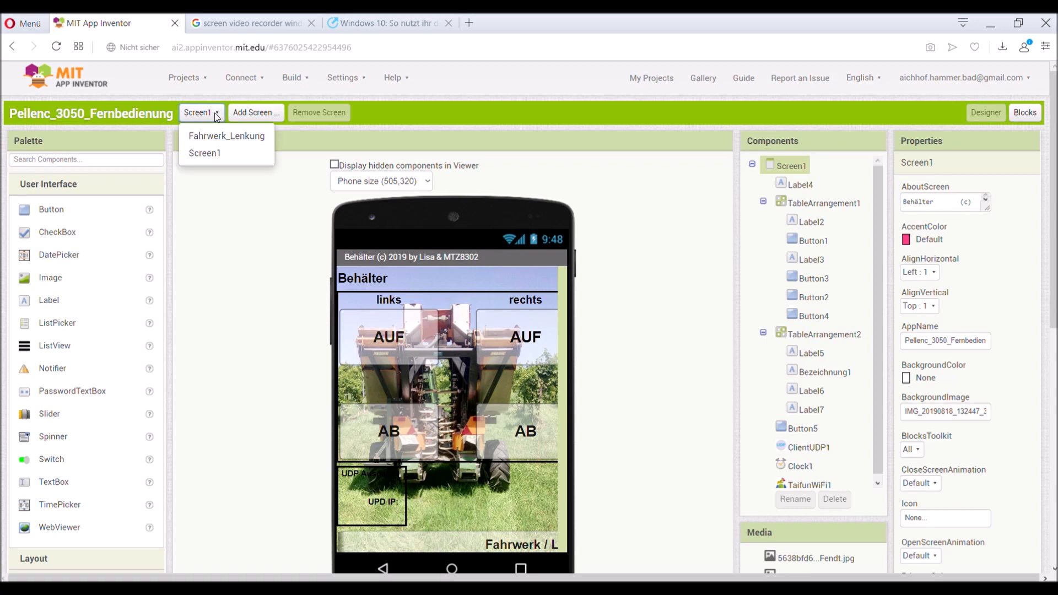
{"action": "left_click", "coordinate": [216, 136]}
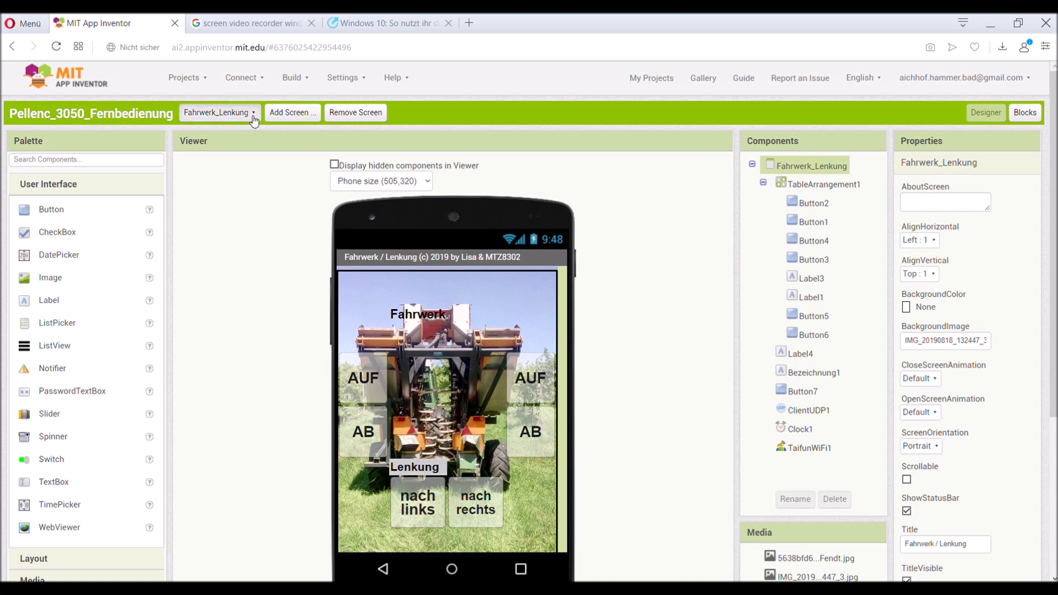
{"action": "left_click", "coordinate": [218, 112]}
{"action": "left_click", "coordinate": [239, 154]}
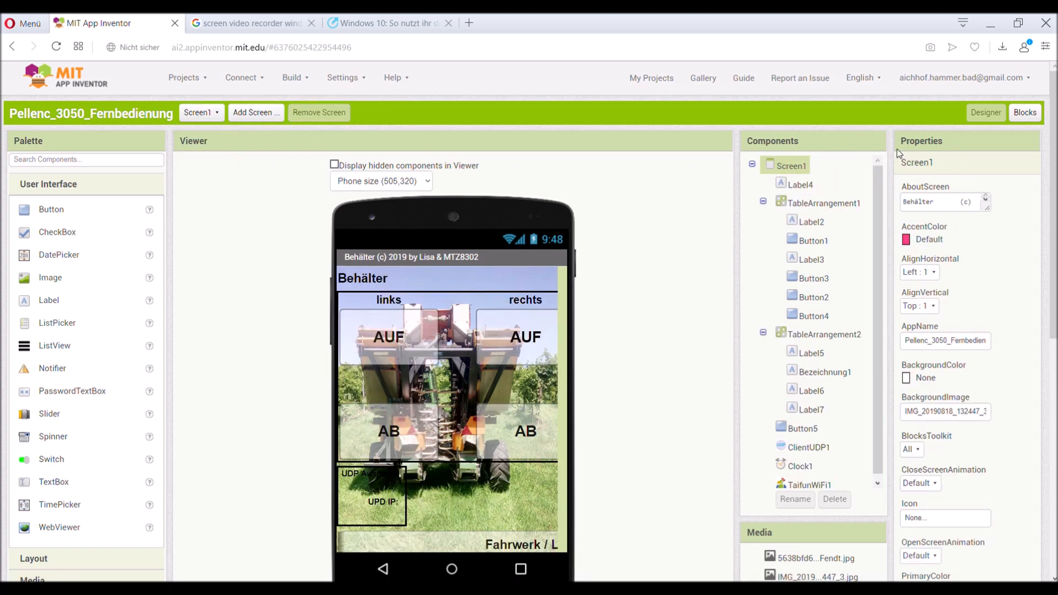
{"action": "left_click", "coordinate": [1038, 113]}
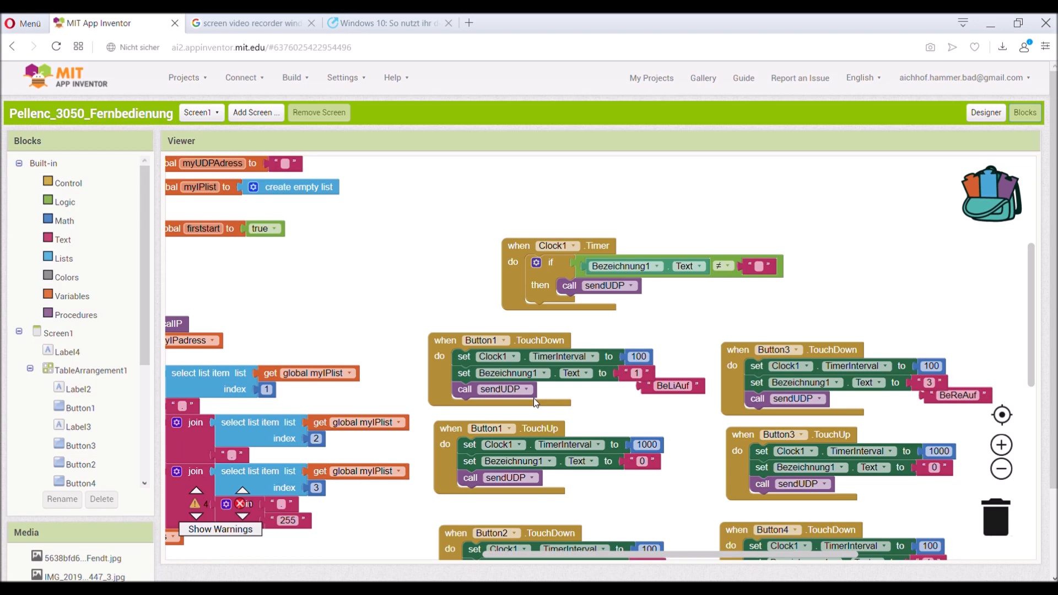
{"action": "mouse_move", "coordinate": [401, 386]}
{"action": "left_mouse_down"}
{"action": "mouse_move", "coordinate": [635, 302]}
{"action": "mouse_move", "coordinate": [738, 288]}
{"action": "left_mouse_up"}
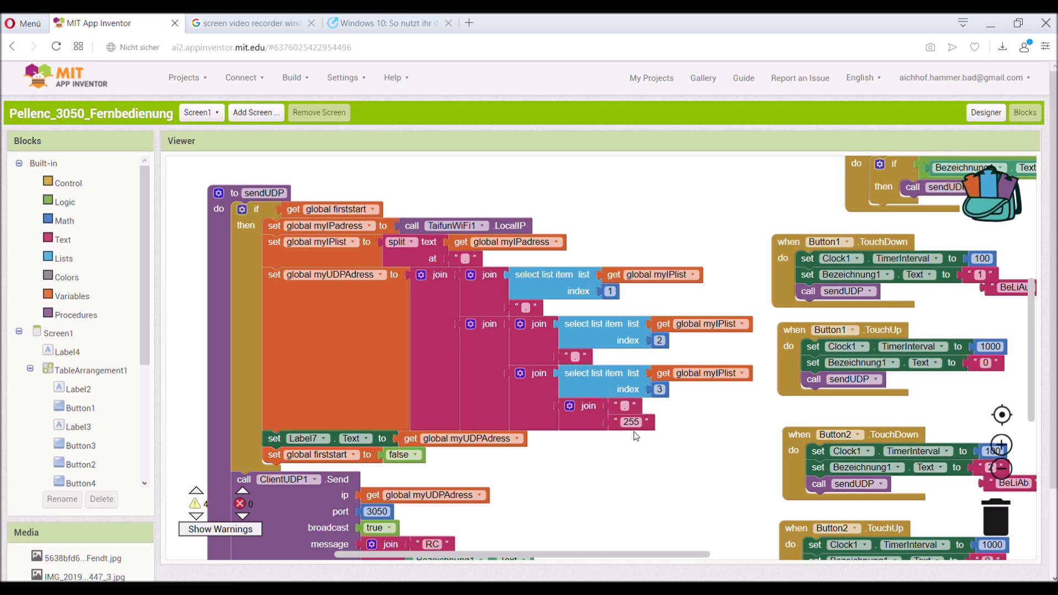
{"action": "left_click_drag", "start_coordinate": [622, 477], "coordinate": [633, 456]}
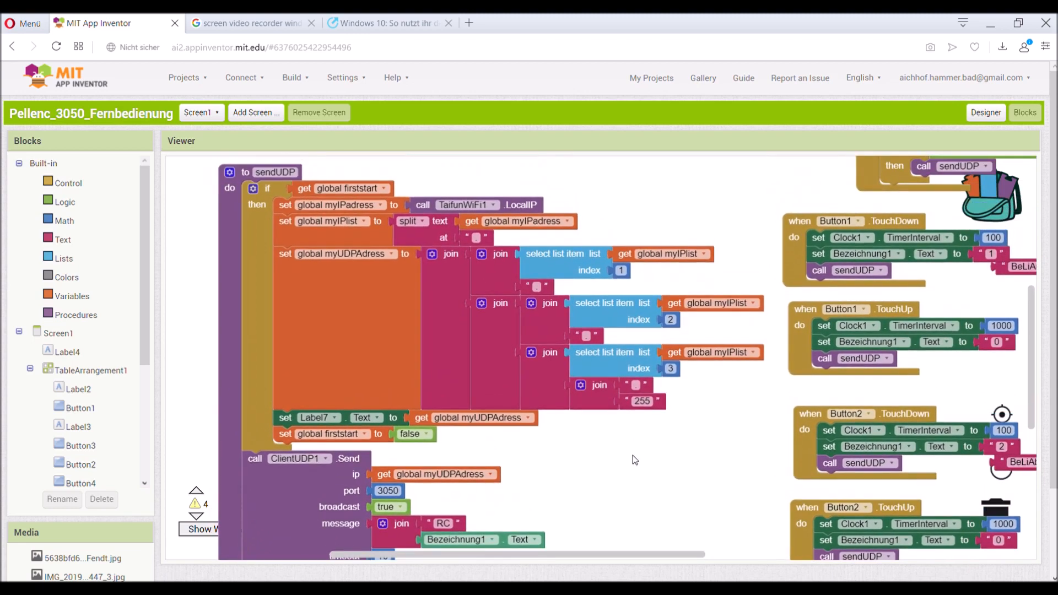
{"action": "left_click_drag", "start_coordinate": [634, 460], "coordinate": [633, 380]}
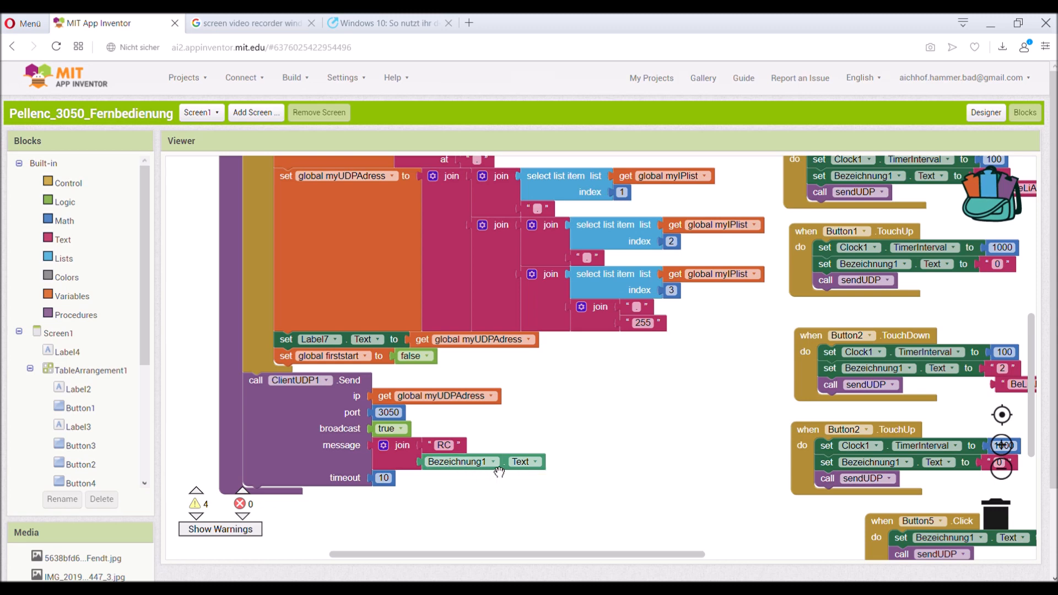
{"action": "left_click_drag", "start_coordinate": [643, 416], "coordinate": [355, 580]}
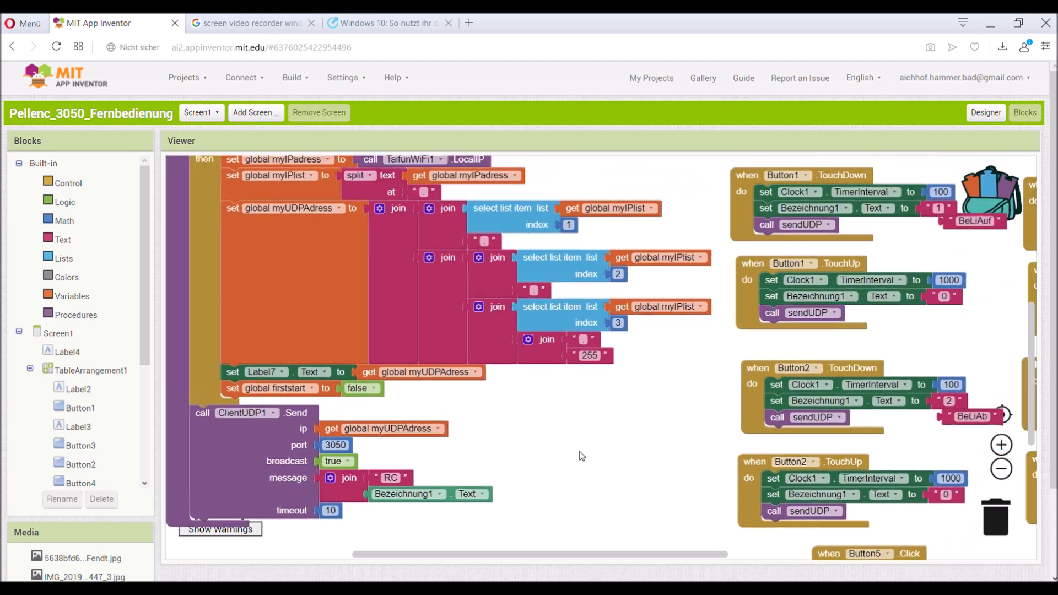
Step: Pan the blocks workspace toward the Clock1.Timer block
{"action": "left_click_drag", "start_coordinate": [549, 335], "coordinate": [523, 346]}
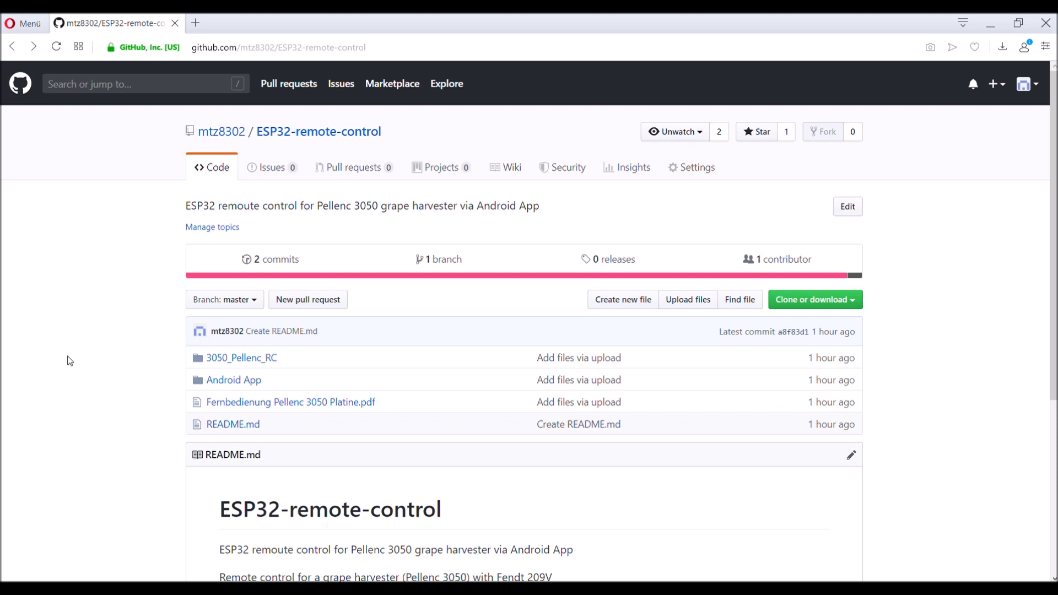
Step: Browse the Android App folder's .aia and .apk files, then return to the repository root
{"action": "left_click", "coordinate": [232, 384]}
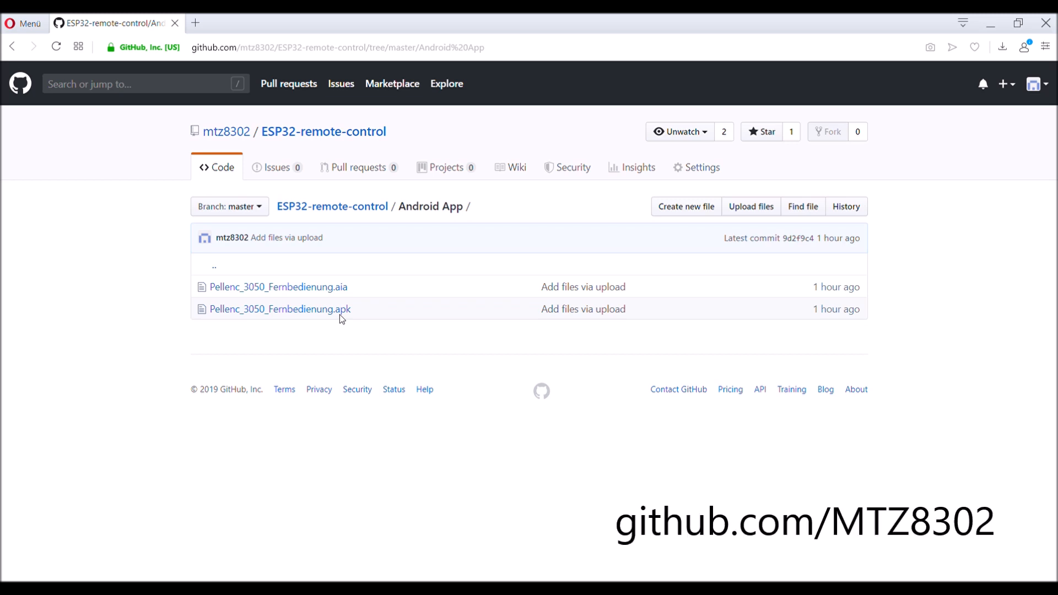
{"action": "left_click", "coordinate": [278, 138]}
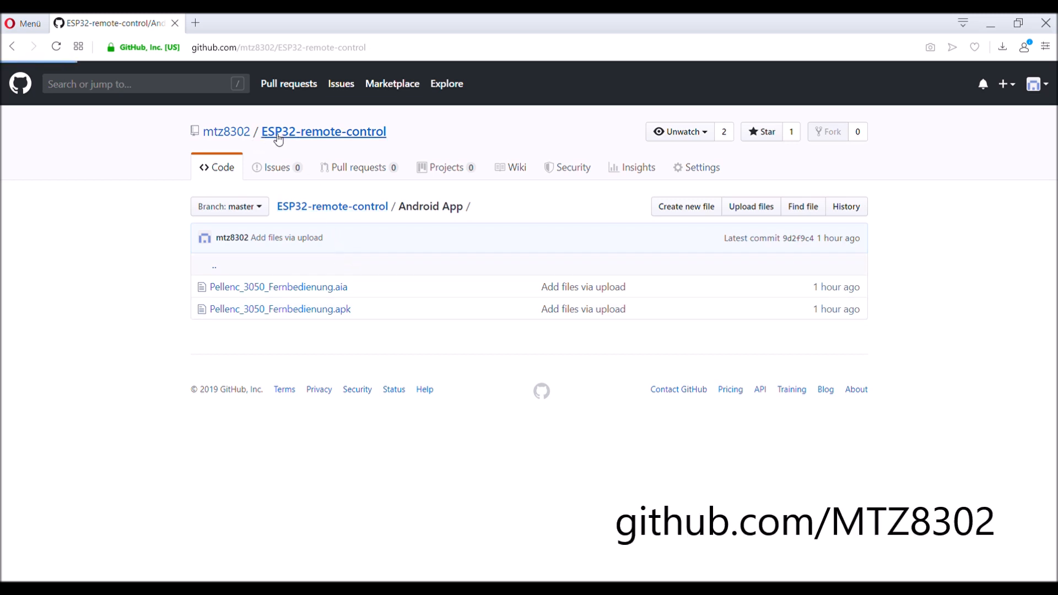
Step: Browse the 3050_Pellenc_RC folder's .ino sketch files, then return to the repository root
{"action": "left_click", "coordinate": [236, 360]}
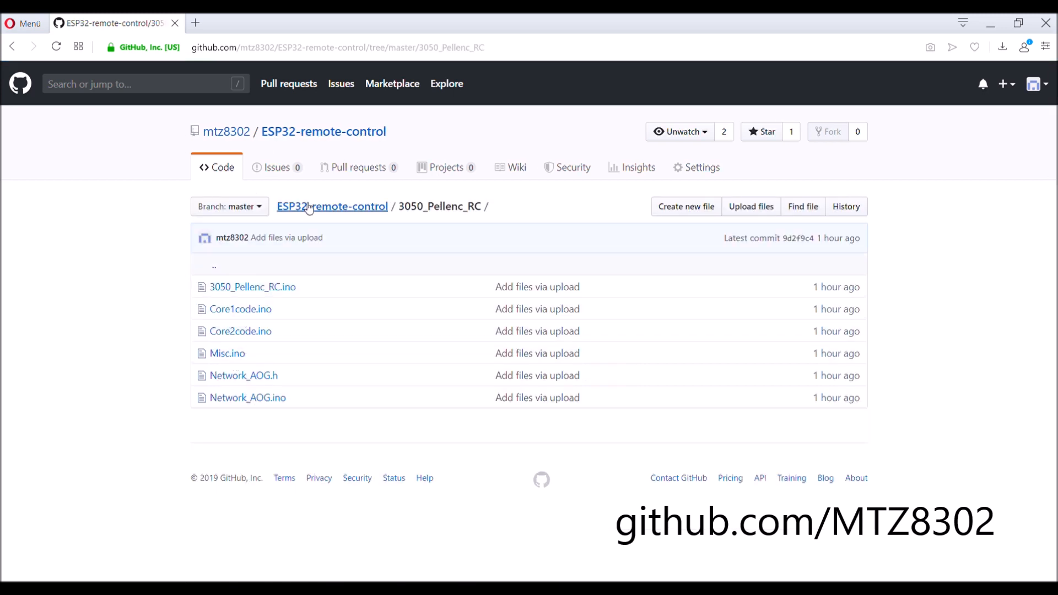
{"action": "left_click", "coordinate": [308, 210]}
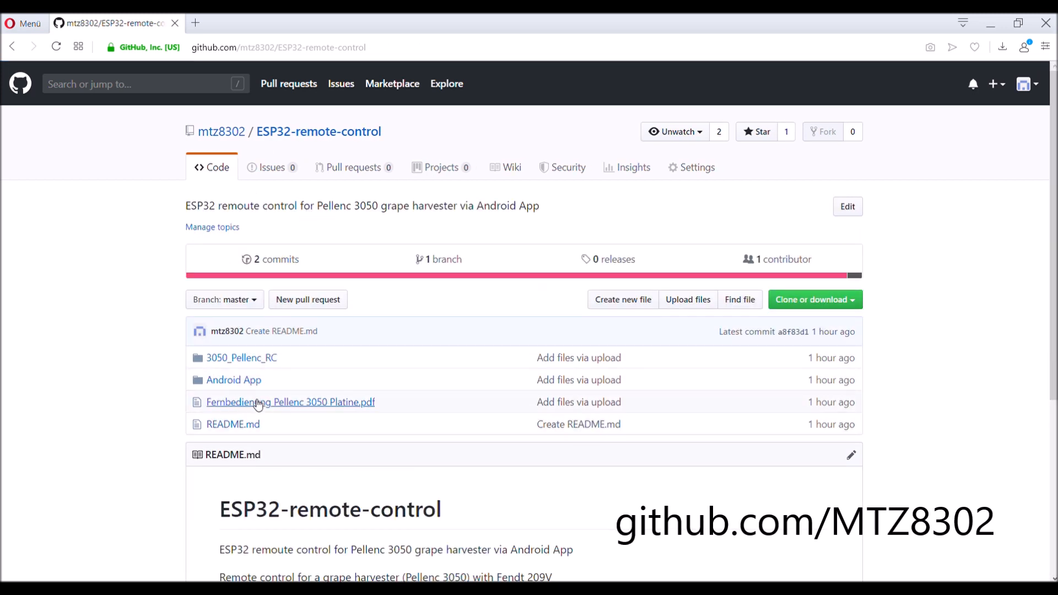
Step: View the Fernbedienung Pellenc 3050 Platine.pdf relay-board schematic from the repository
{"action": "left_click", "coordinate": [258, 405]}
{"action": "scroll", "coordinate": [372, 438], "scroll_direction": "down", "scroll_amount": 1}
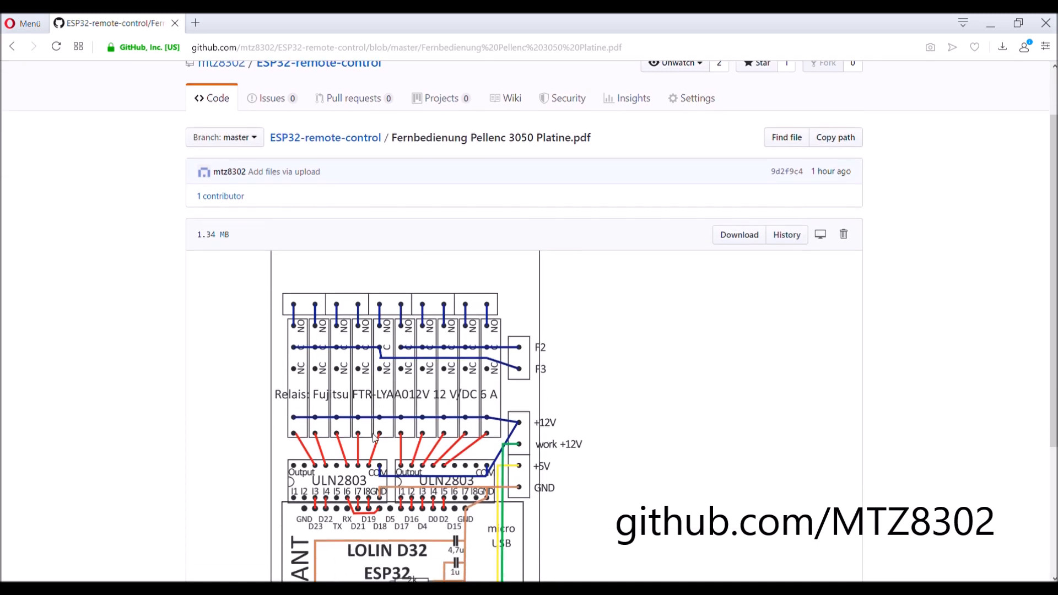
{"action": "scroll", "coordinate": [374, 439], "scroll_direction": "down", "scroll_amount": 2}
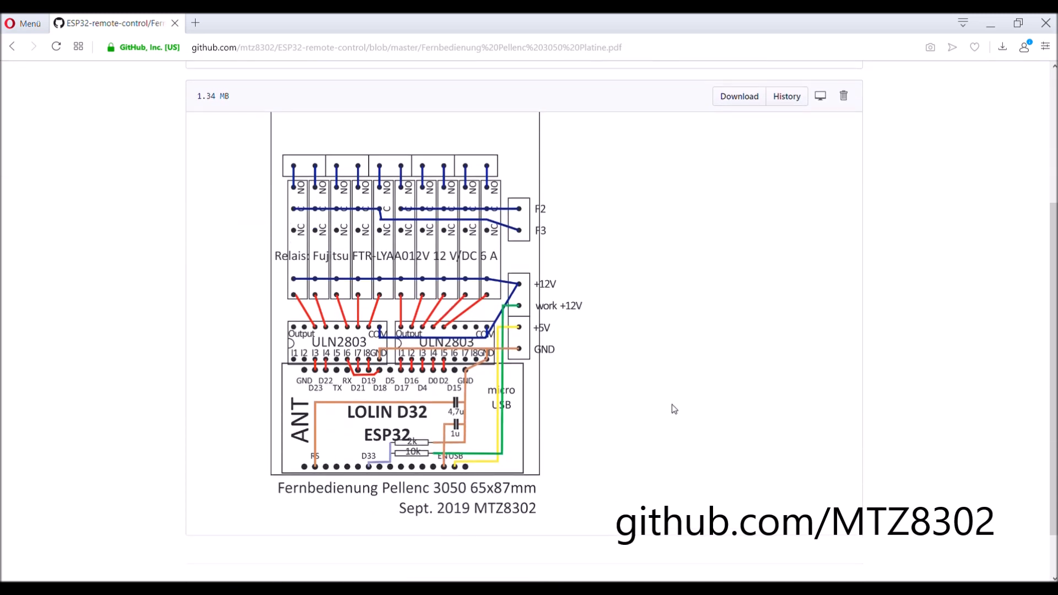